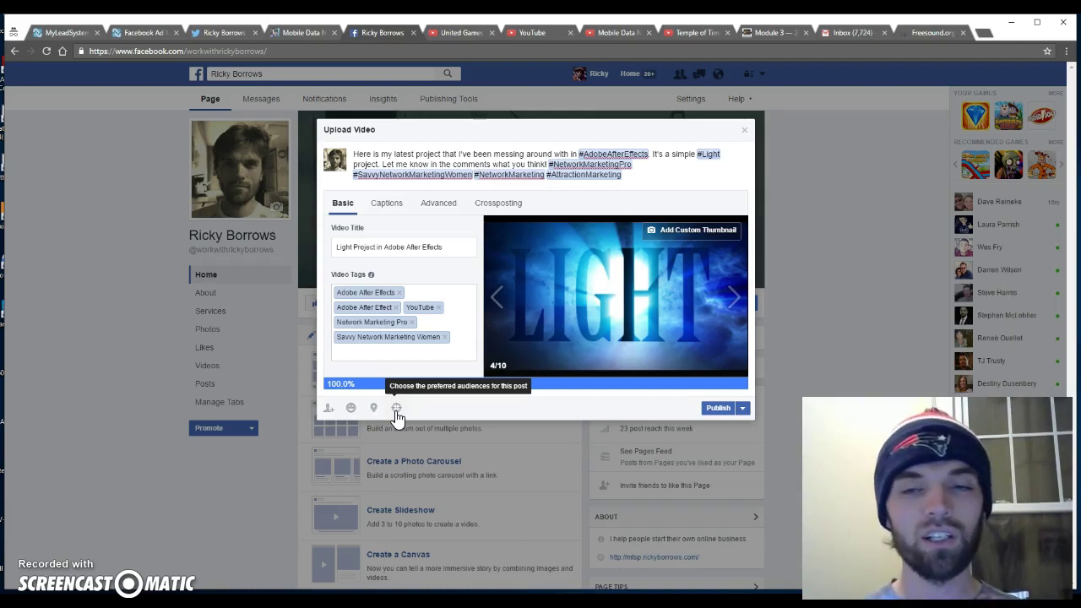
Open the Preferred Audience targeting settings from the globe icon in the Upload Video dialog
left_click(399, 410)
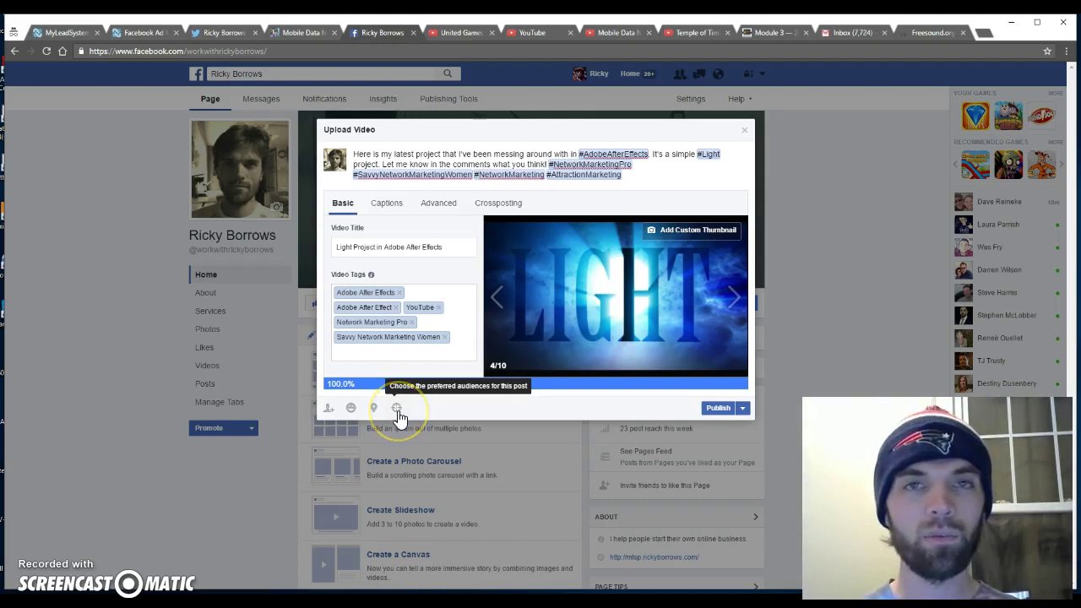
left_click(397, 409)
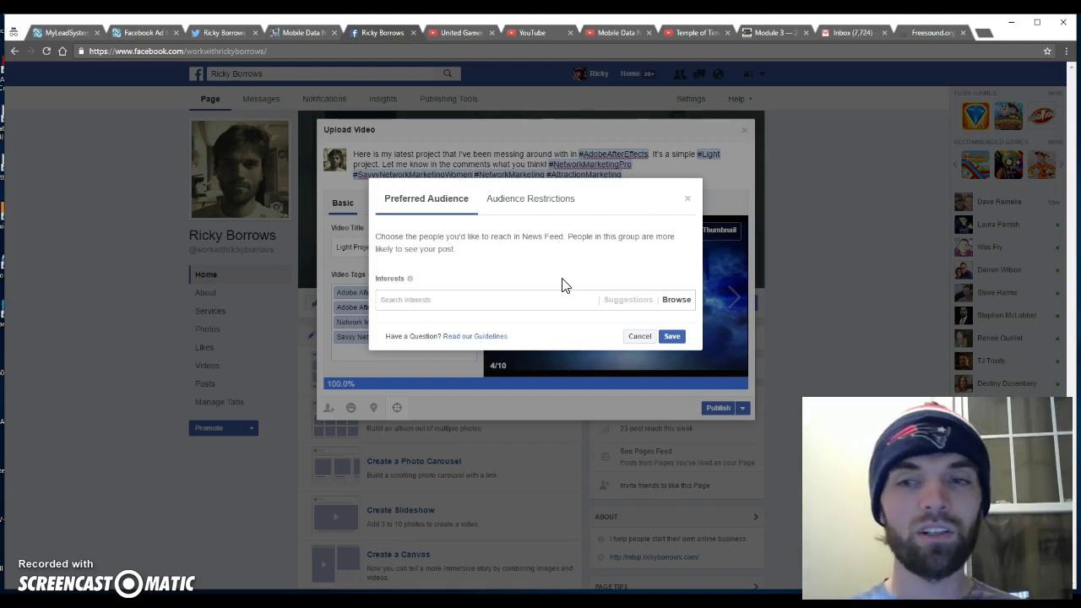
Search interests for 'network mar' and add Network Marketing Pro as a preferred interest
left_click(490, 300)
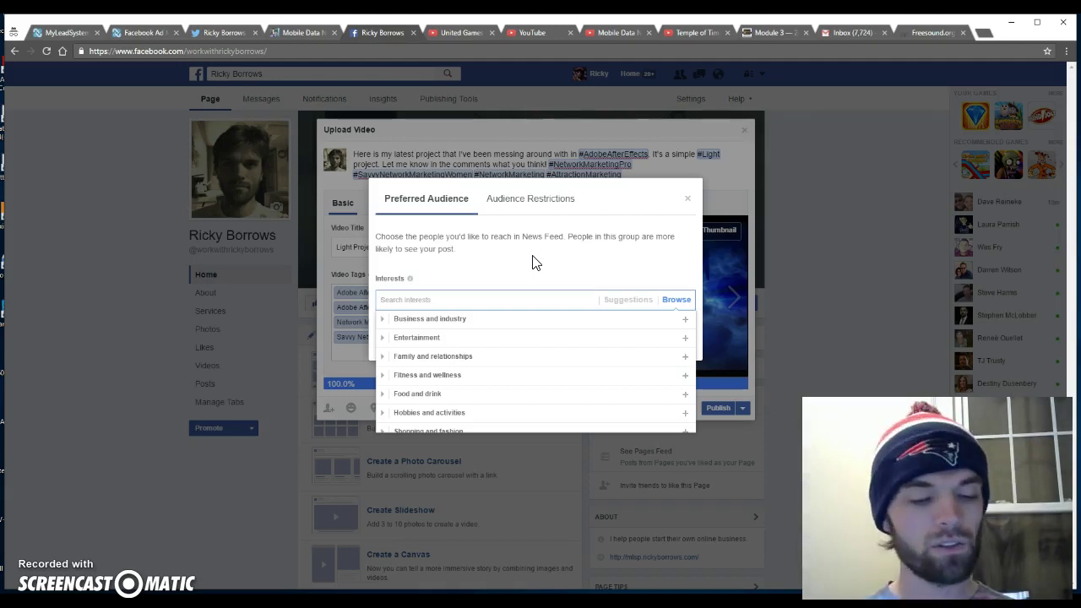
type("network")
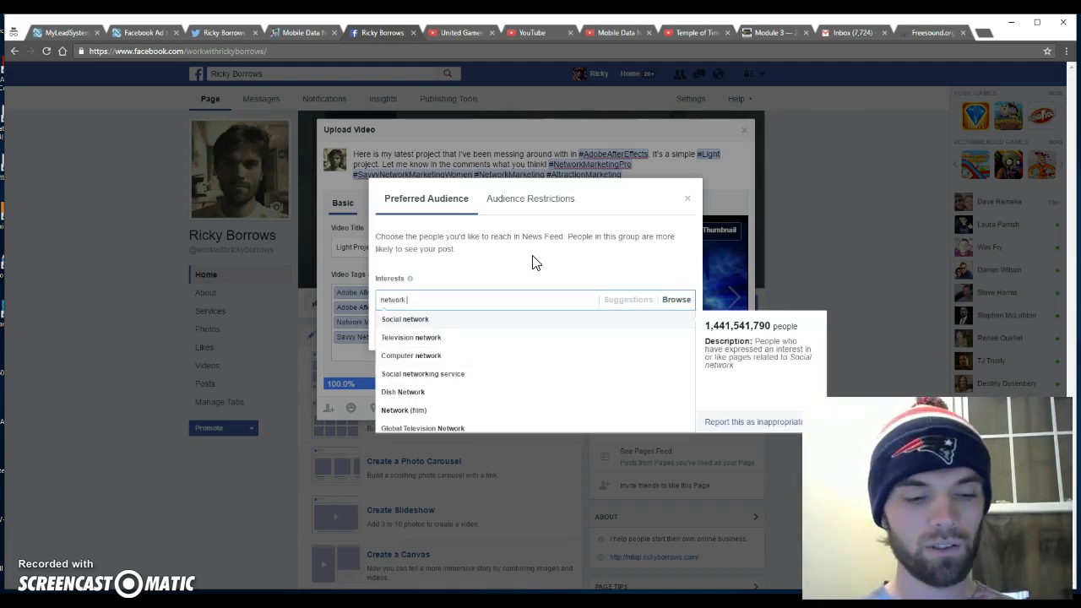
type(" mar")
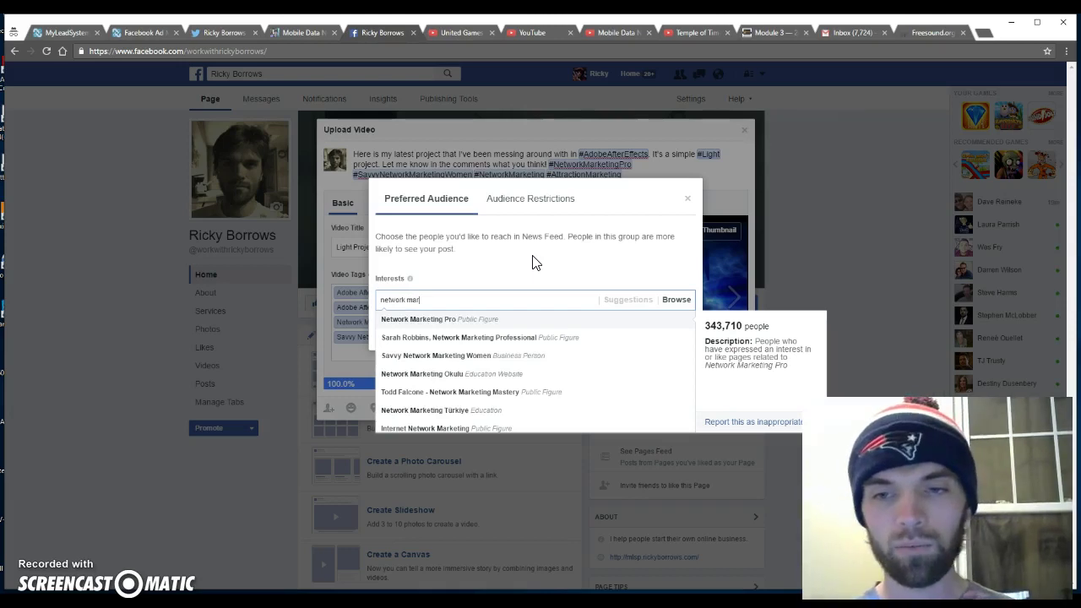
left_click(475, 320)
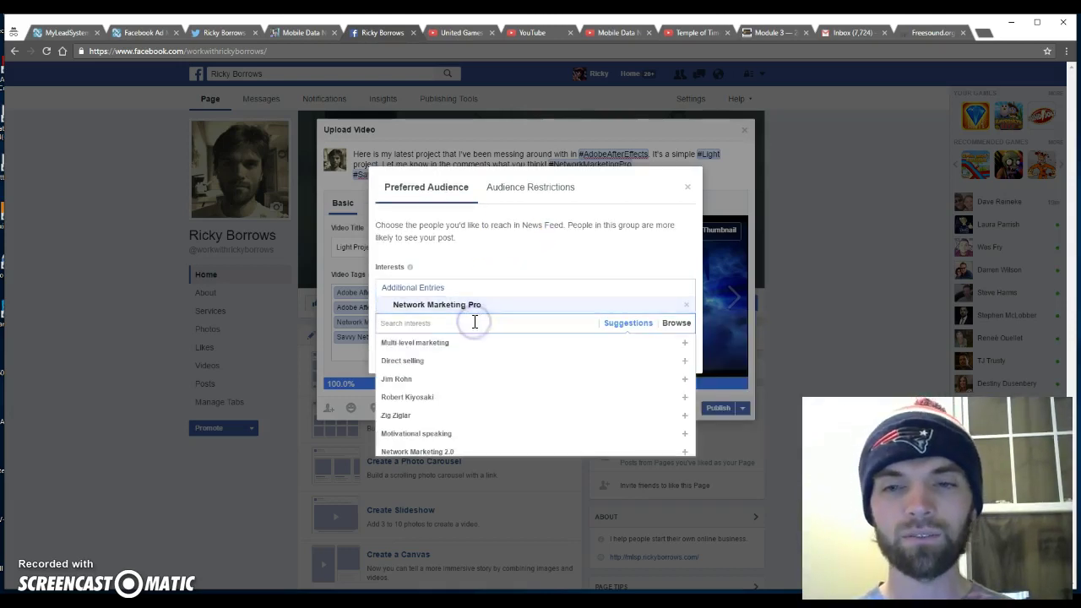
left_click(490, 345)
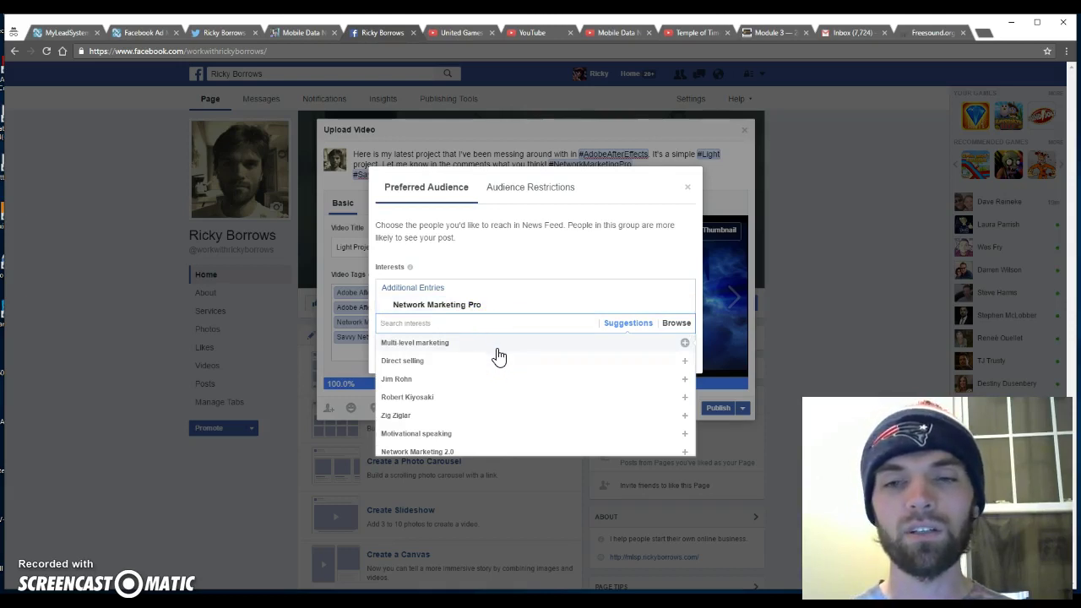
left_click(533, 250)
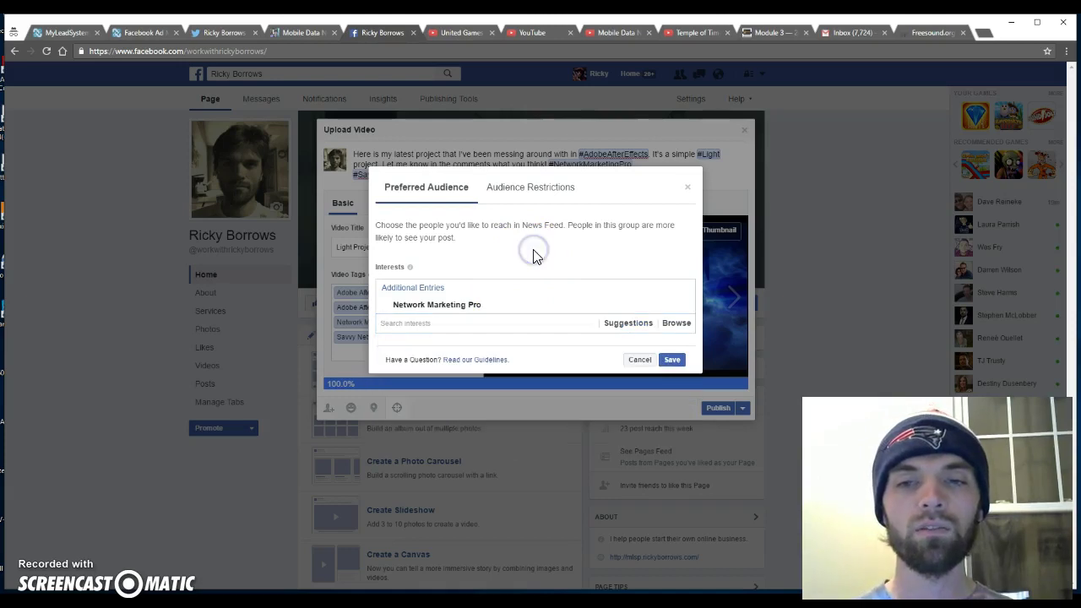
left_click_drag(522, 258, 510, 229)
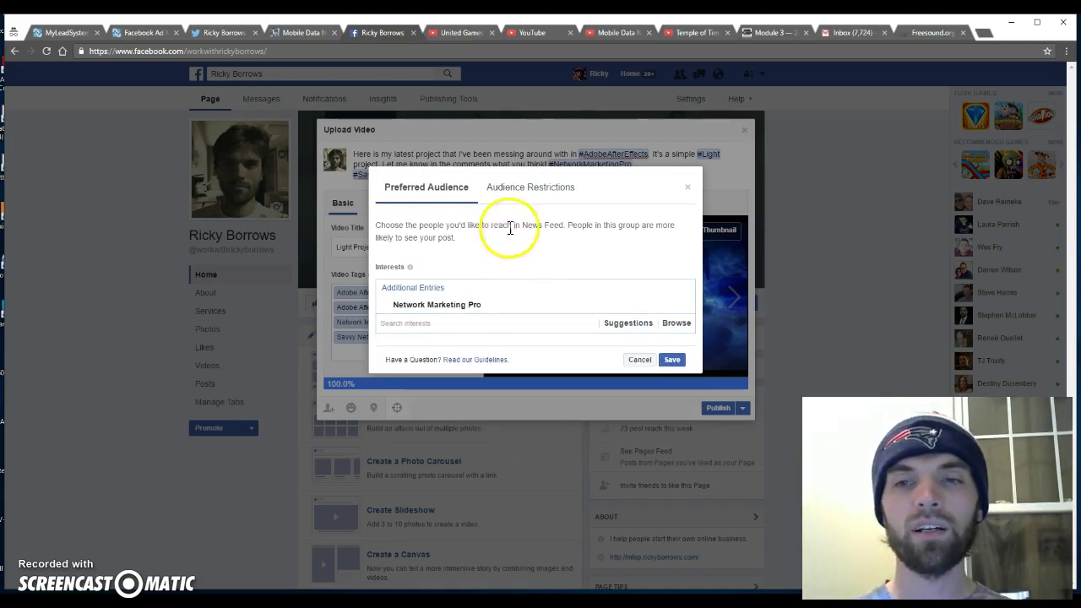
left_click(524, 188)
Restrict the audience to minimum age 20, location United States, and language English (All)
left_click(393, 286)
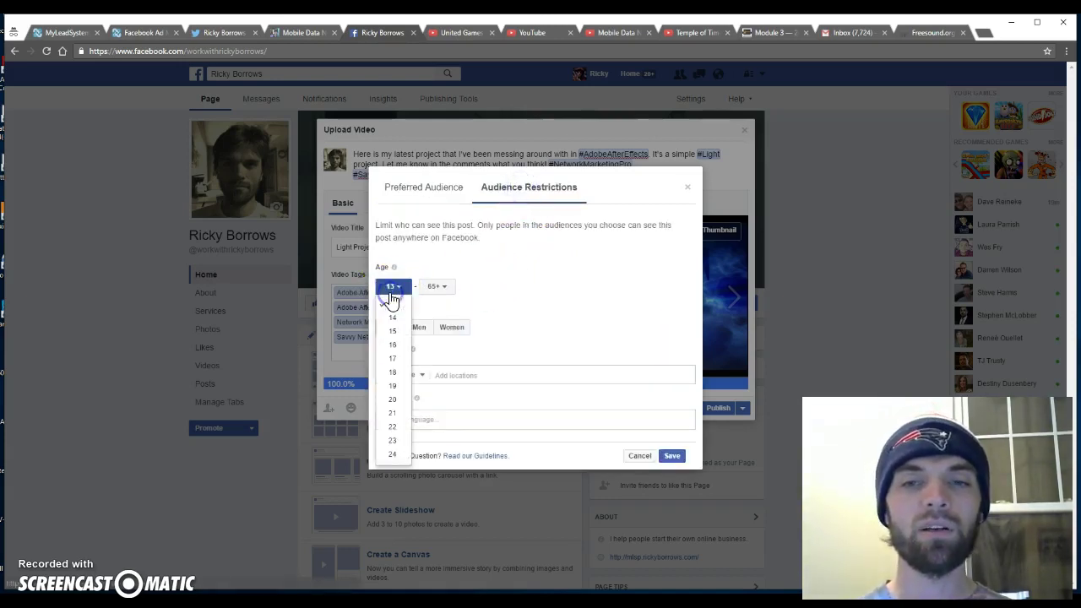
left_click(392, 400)
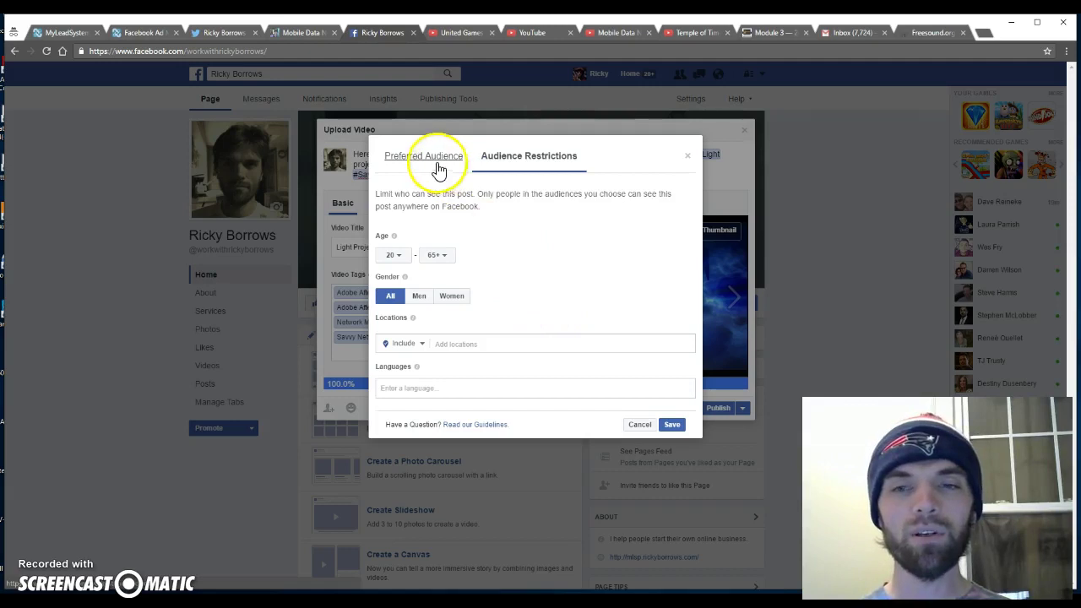
left_click(478, 343)
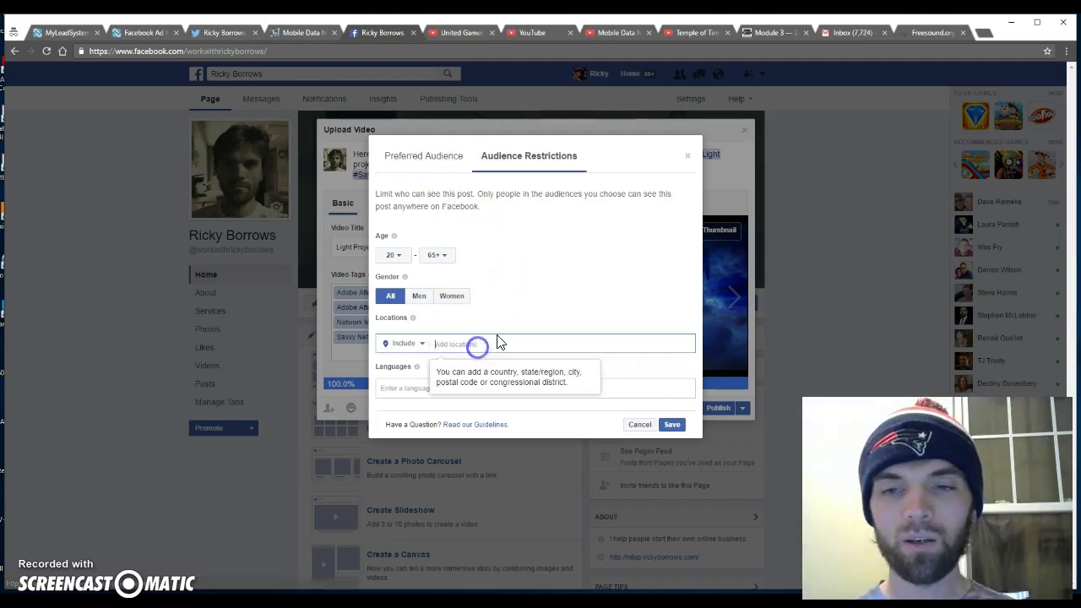
type("un")
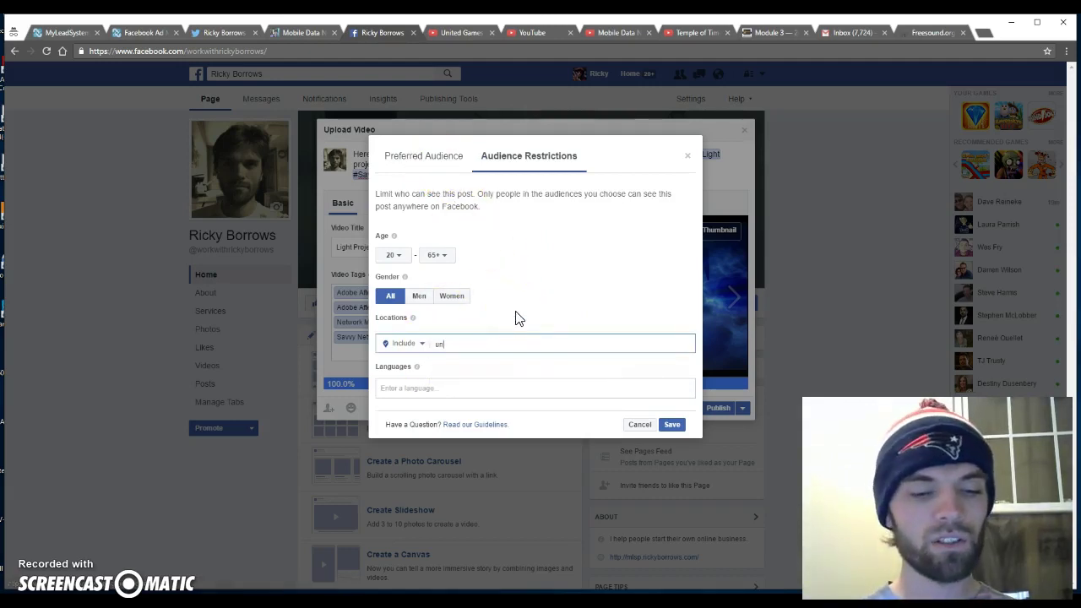
type("ited")
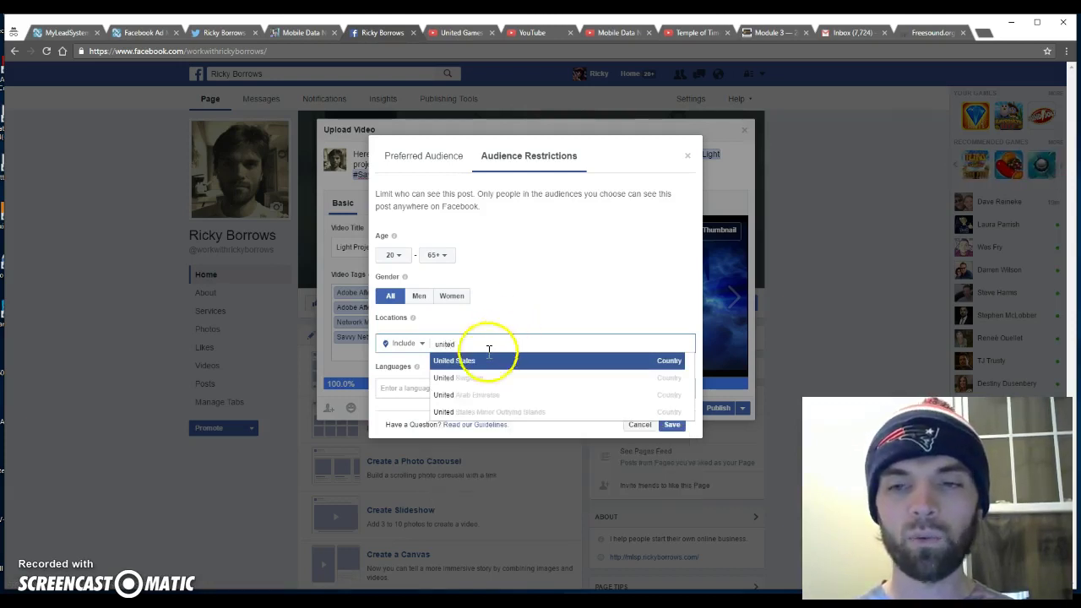
left_click(485, 359)
left_click(430, 411)
type("english")
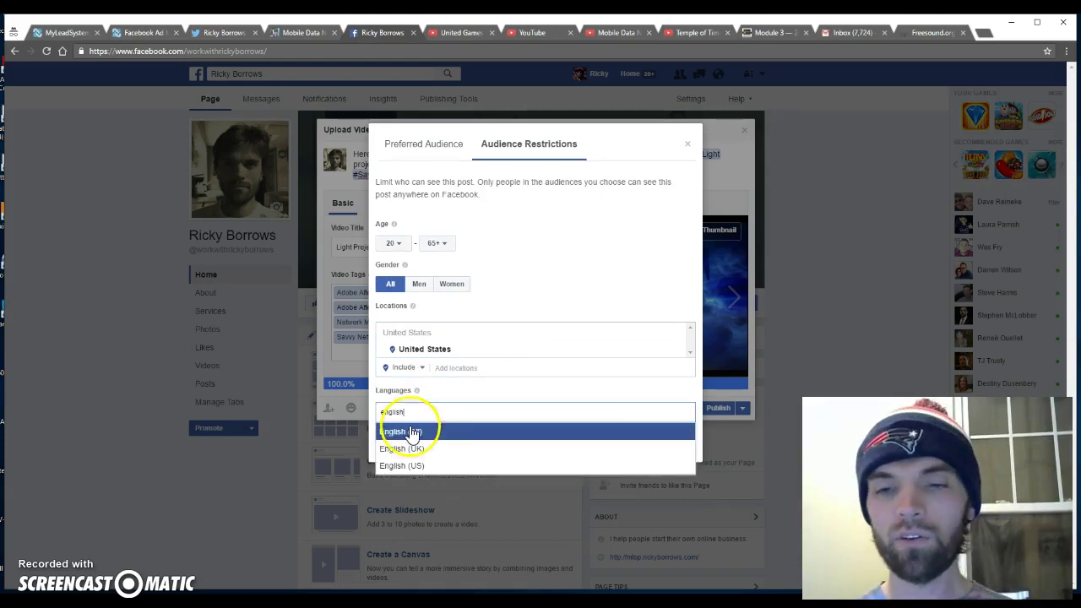
left_click(412, 433)
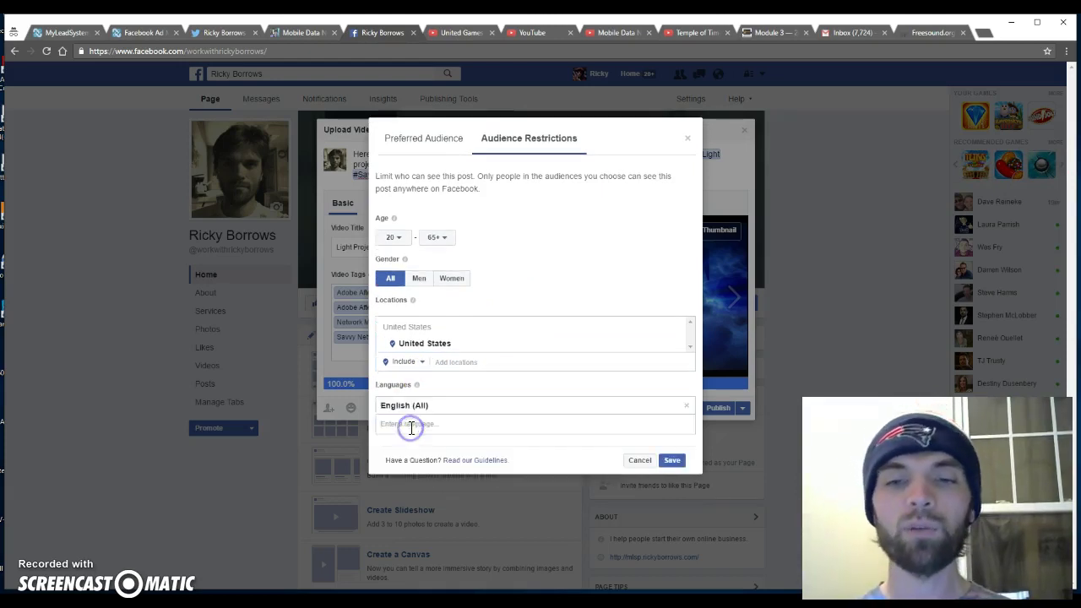
Confirm the Network Marketing Pro interest on Preferred Audience and save the audience targeting
left_click(431, 152)
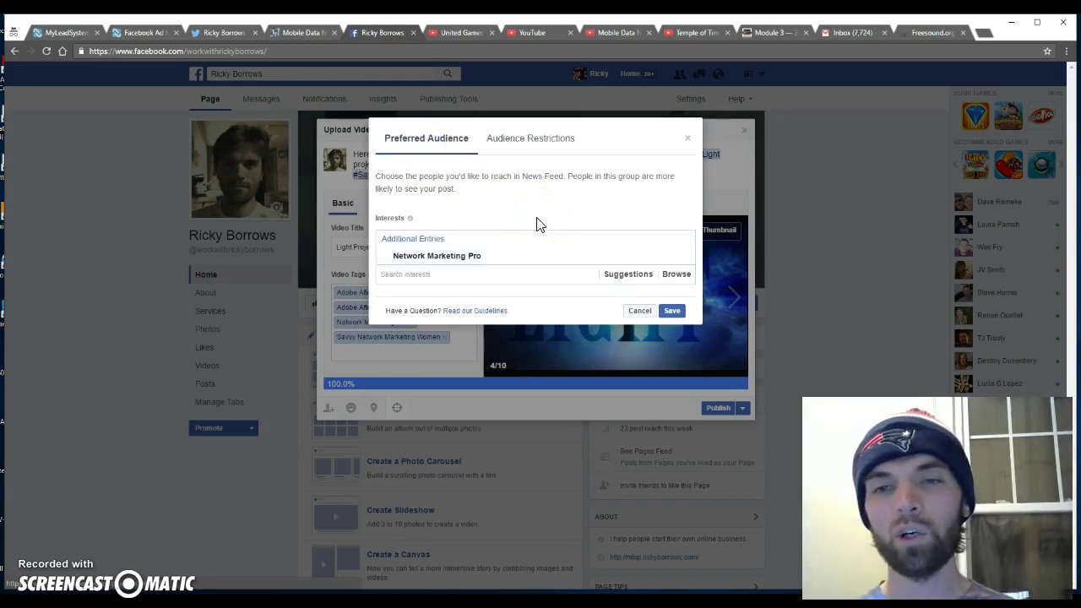
left_click(458, 257)
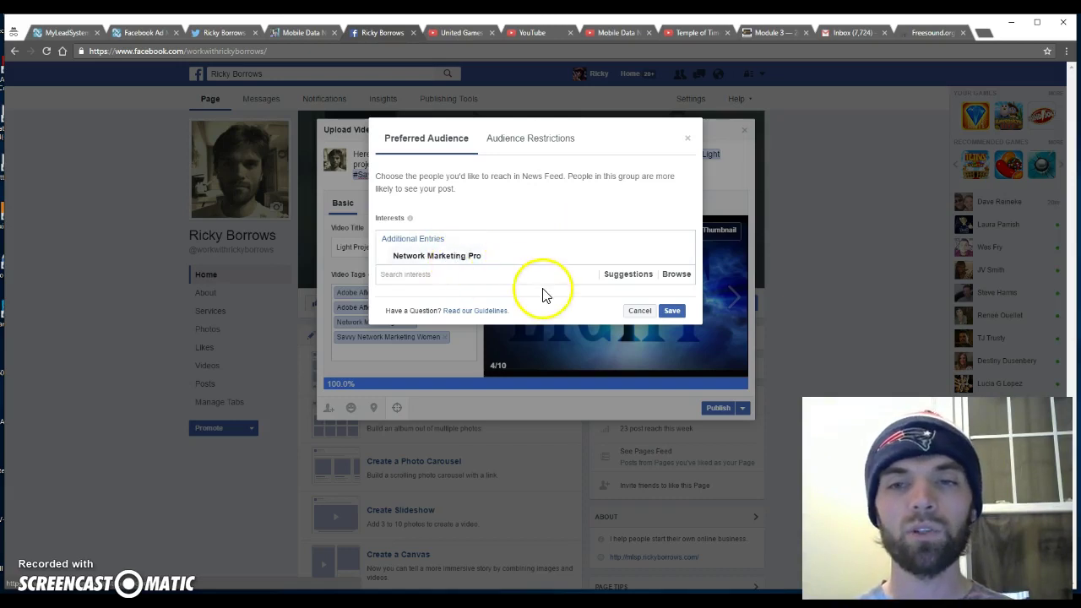
left_click(671, 311)
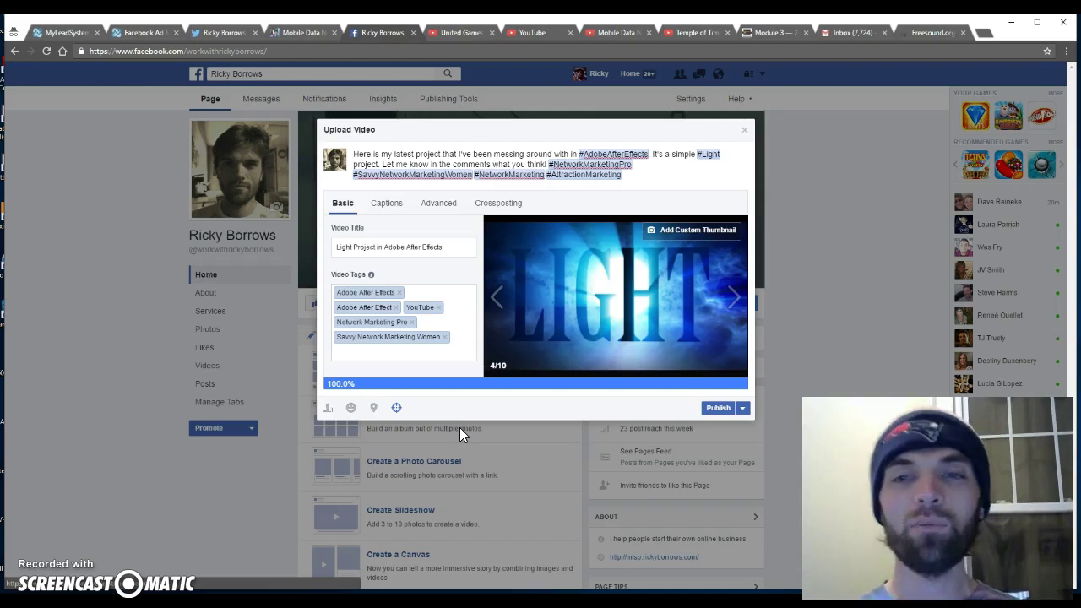
Look through the Captions, Advanced and Crossposting options, then return to the Basic details
left_click(389, 206)
left_click(428, 207)
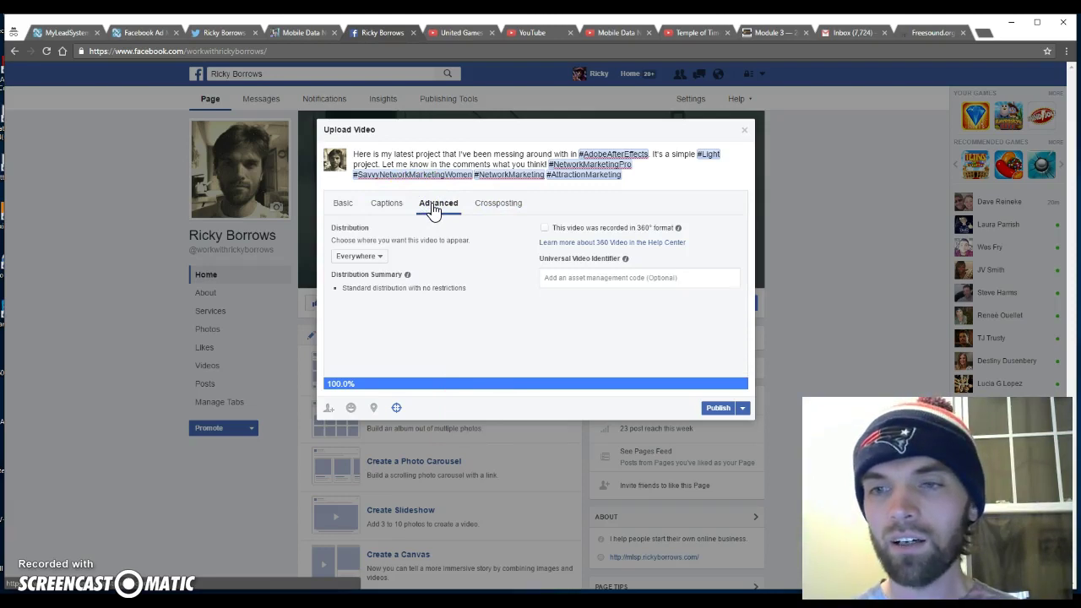
left_click(488, 209)
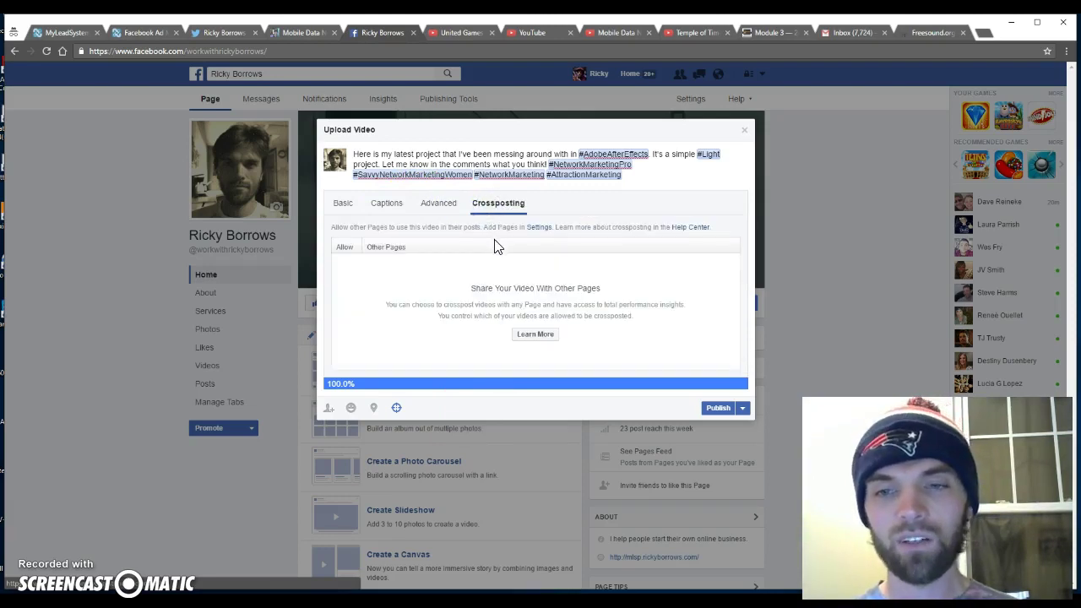
left_click(344, 205)
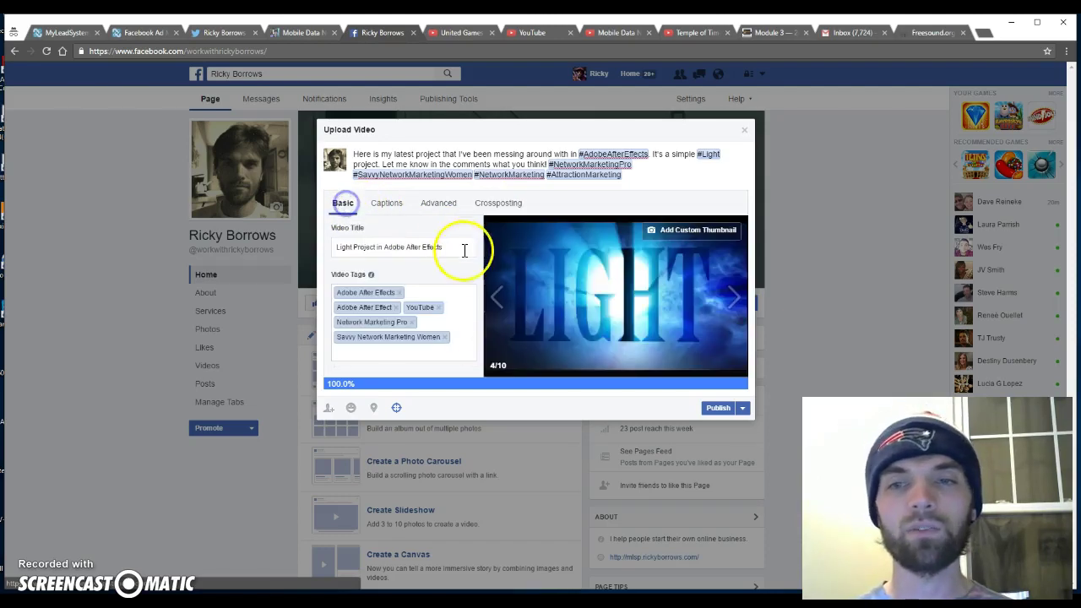
Search 'Westport' and tag Westport, Massachusetts as the post's location
left_click(374, 408)
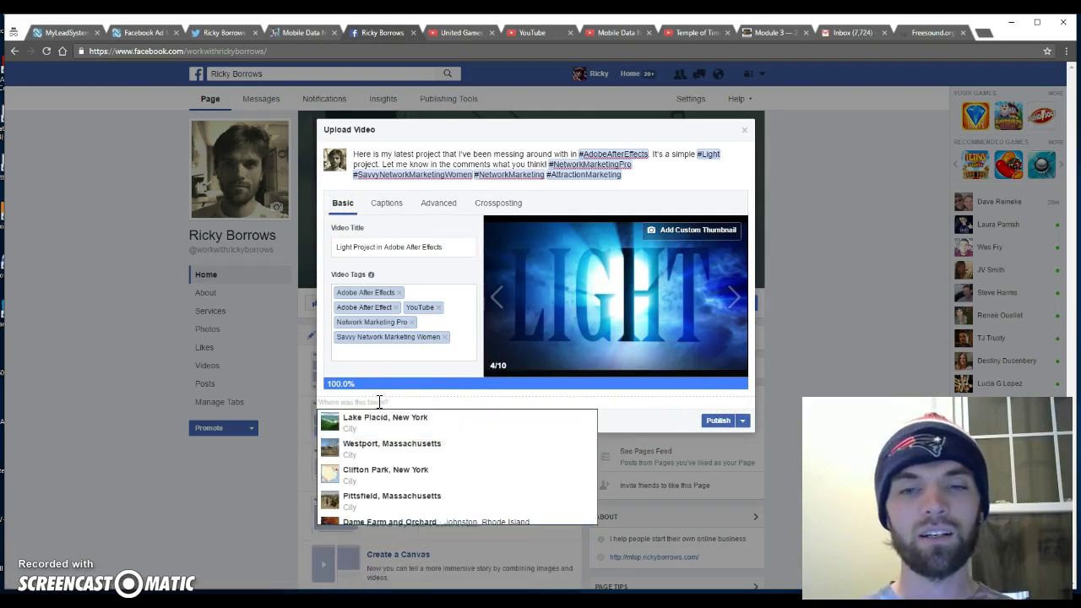
type("Wes")
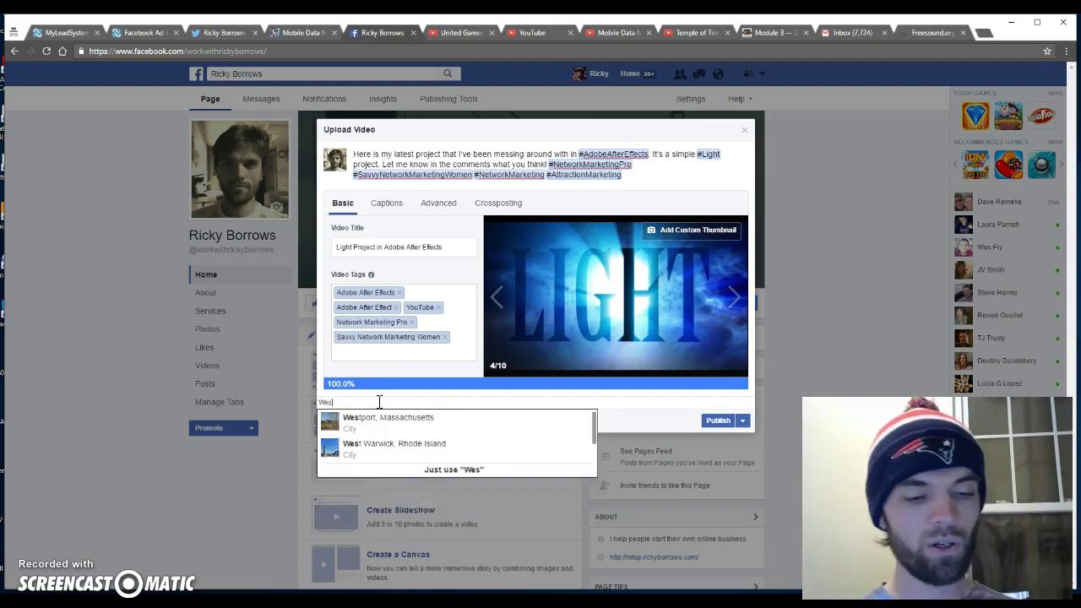
type("tport")
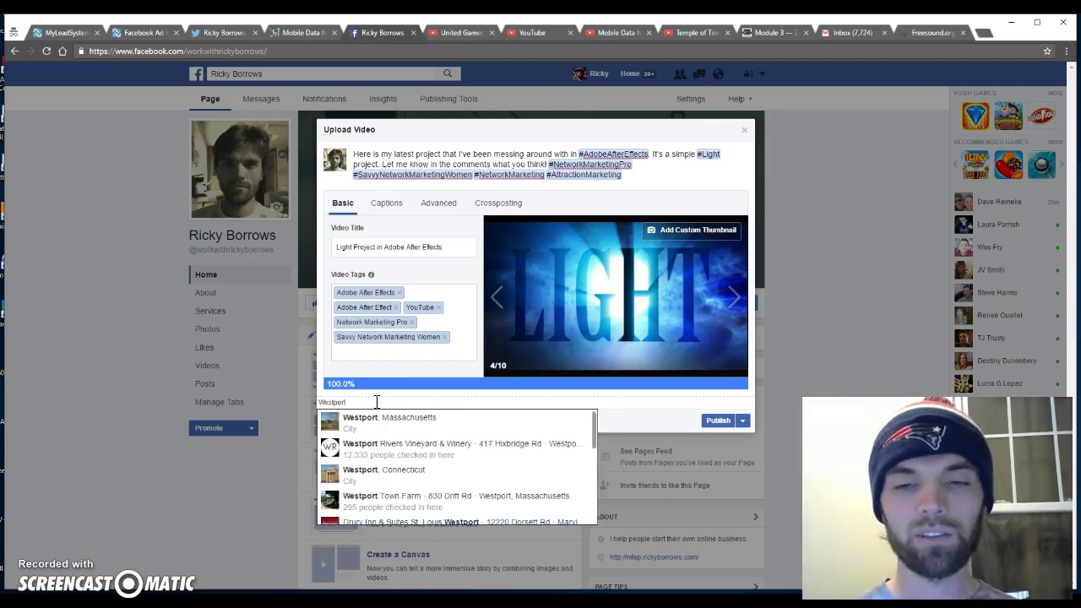
left_click(382, 429)
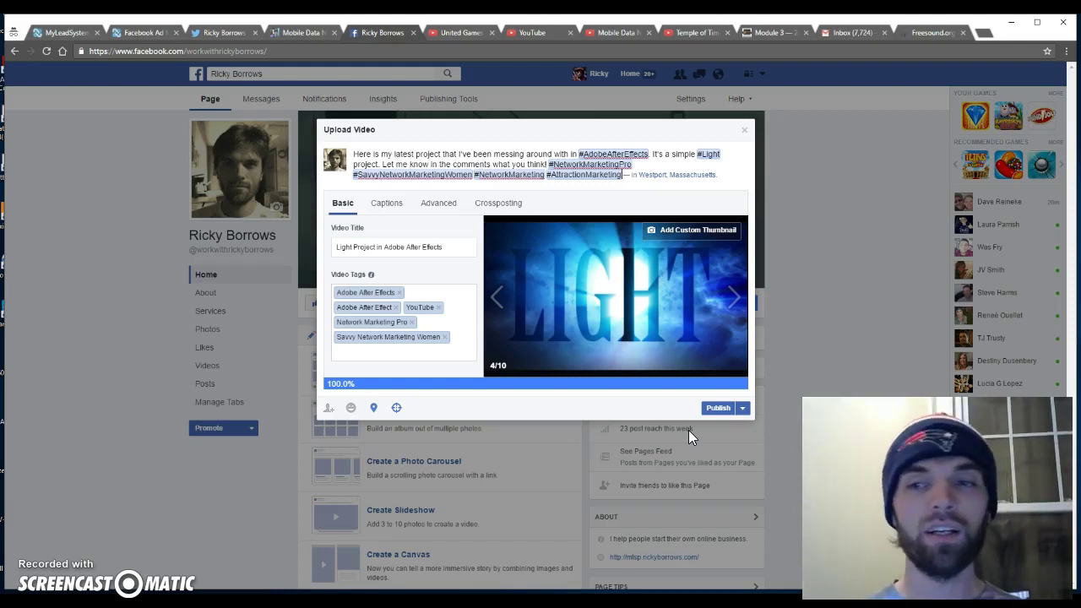
left_click(715, 408)
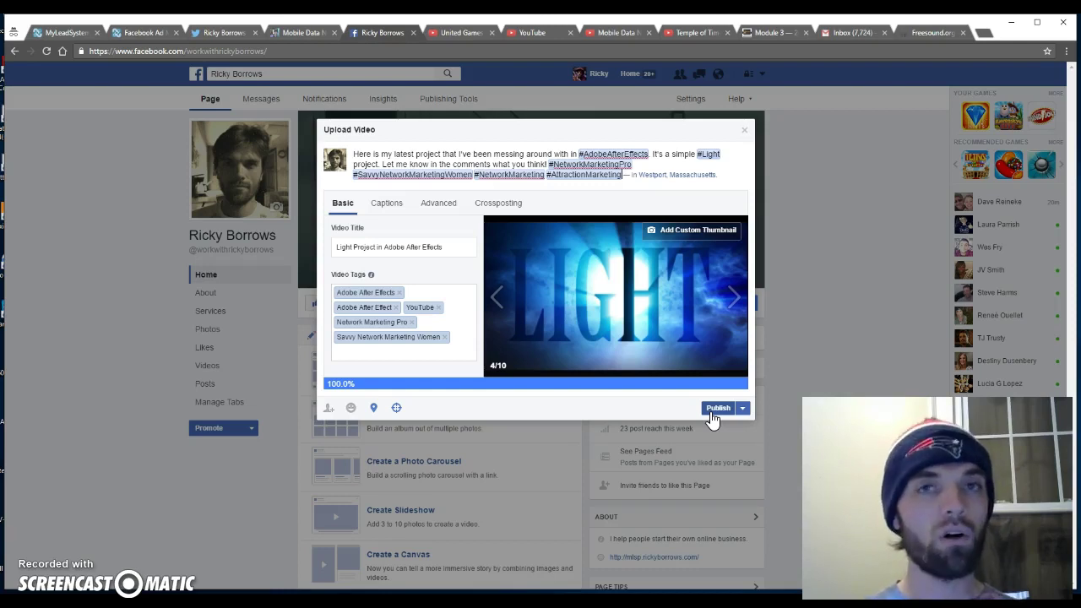
Publish the Light Project in Adobe After Effects video and scroll to the preparing post
left_click(718, 409)
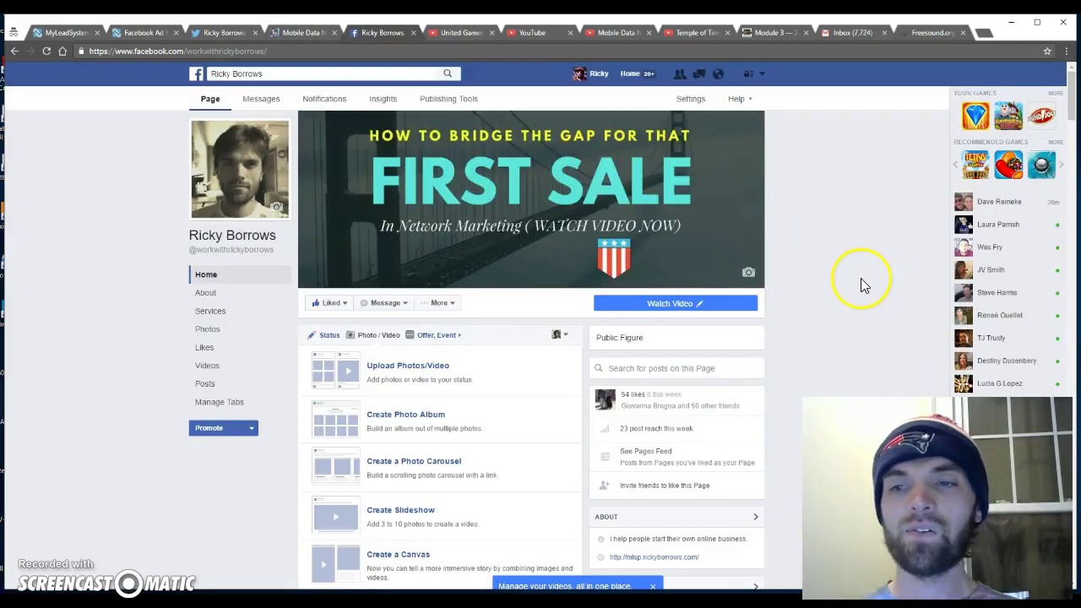
scroll(865, 272, "down", 3)
scroll(870, 279, "down", 4)
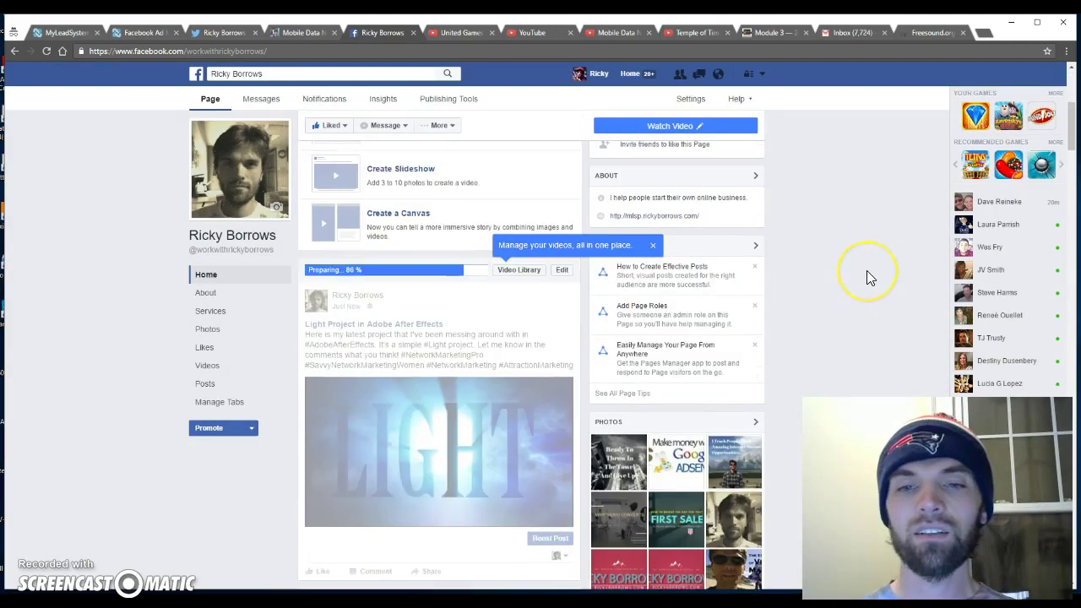
scroll(873, 287, "up", 1)
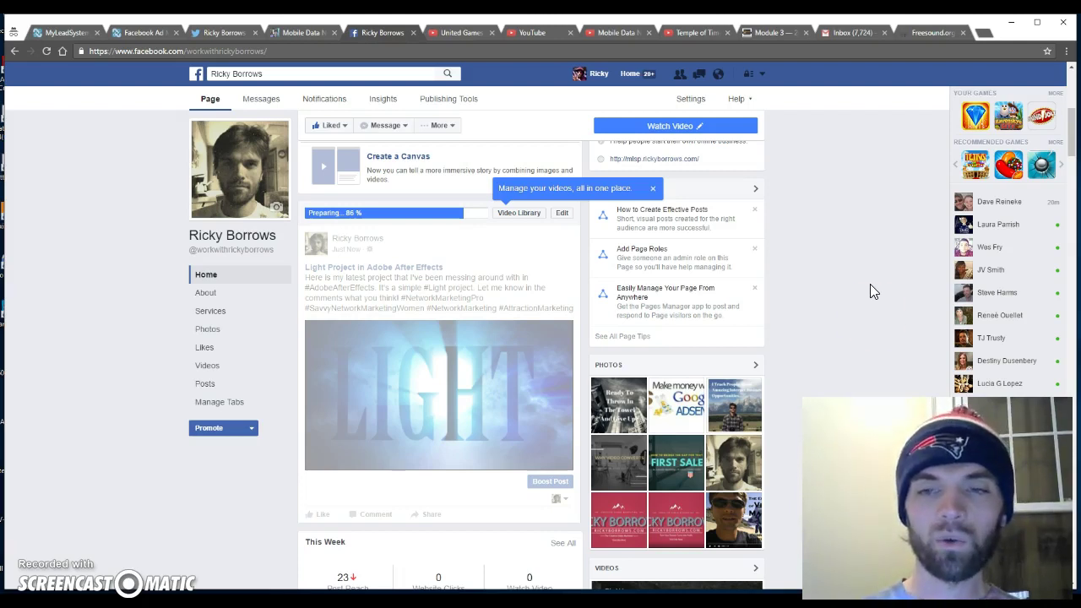
left_click(740, 341)
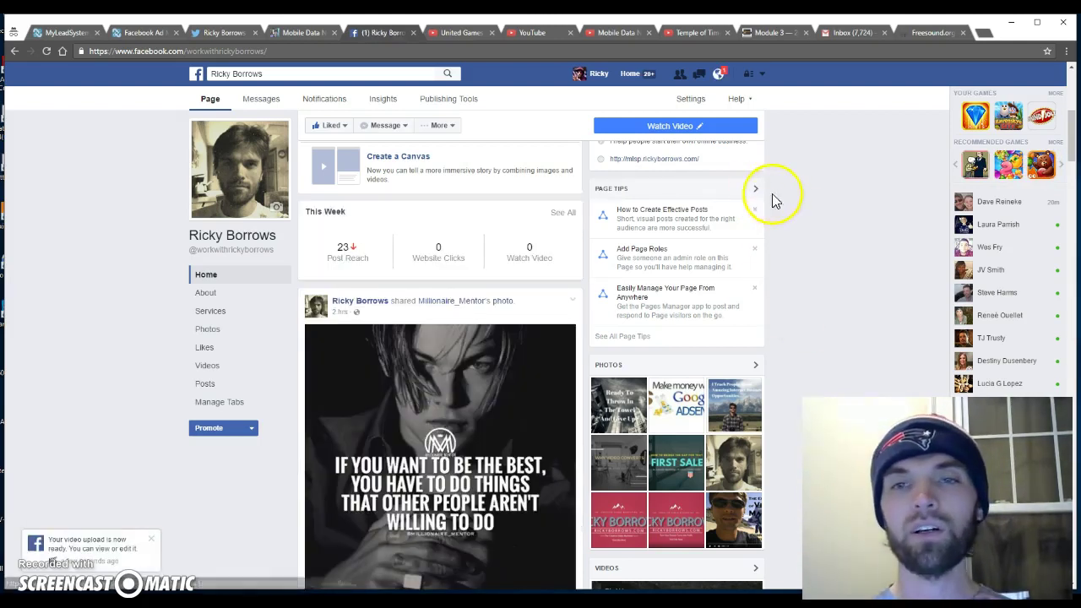
Scroll the Page timeline and switch the post composer to a plain Status
scroll(774, 198, "down", 4)
scroll(821, 217, "down", 3)
scroll(836, 236, "up", 10)
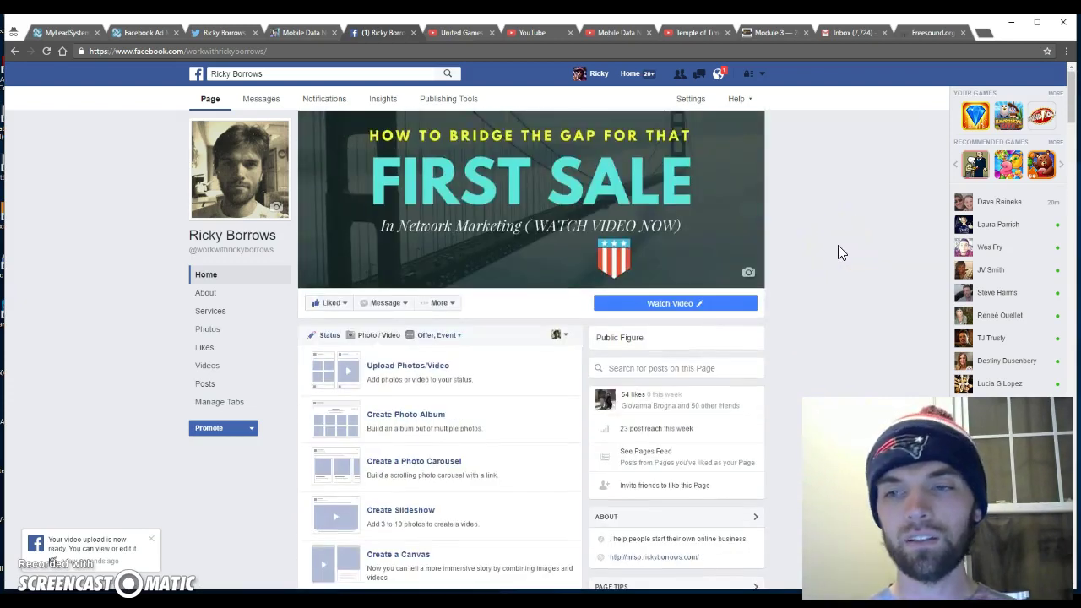
left_click(331, 337)
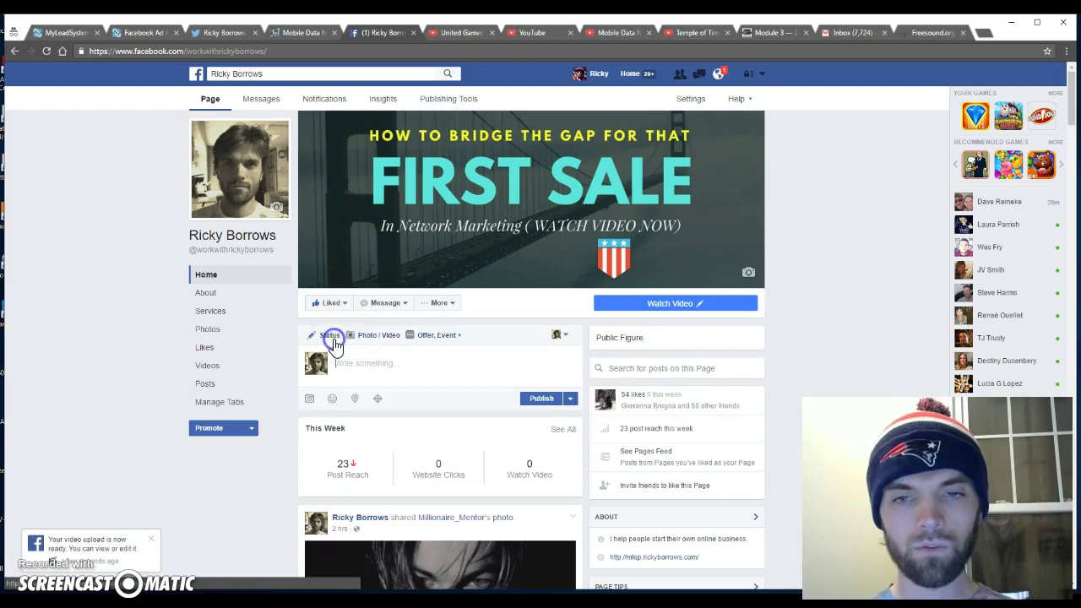
Open the 'Your video upload is now ready' notification from the notifications list
scroll(863, 285, "down", 10)
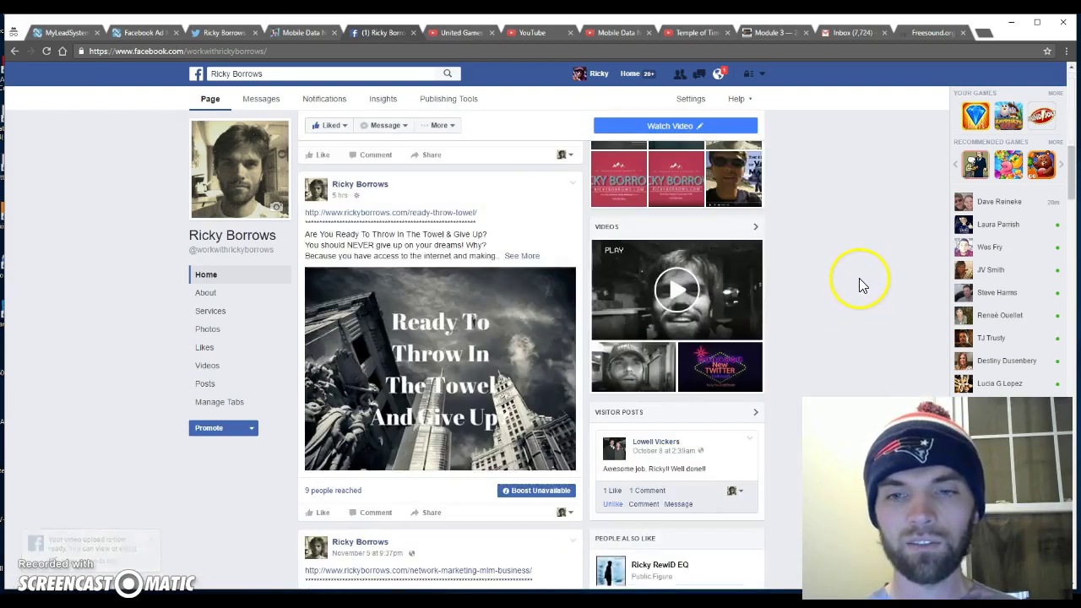
scroll(859, 278, "down", 15)
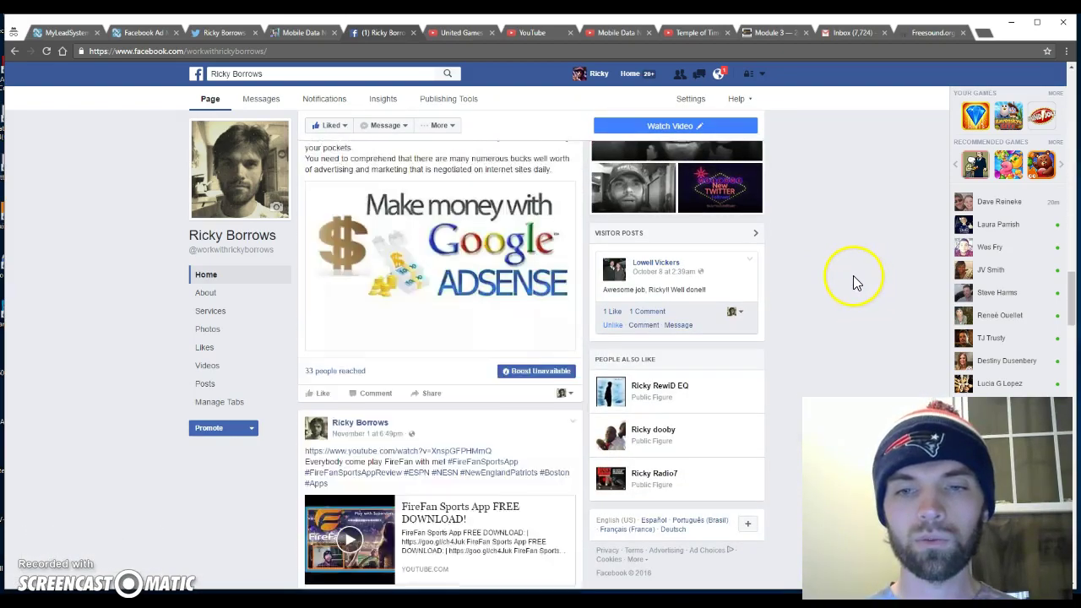
scroll(853, 279, "up", 20)
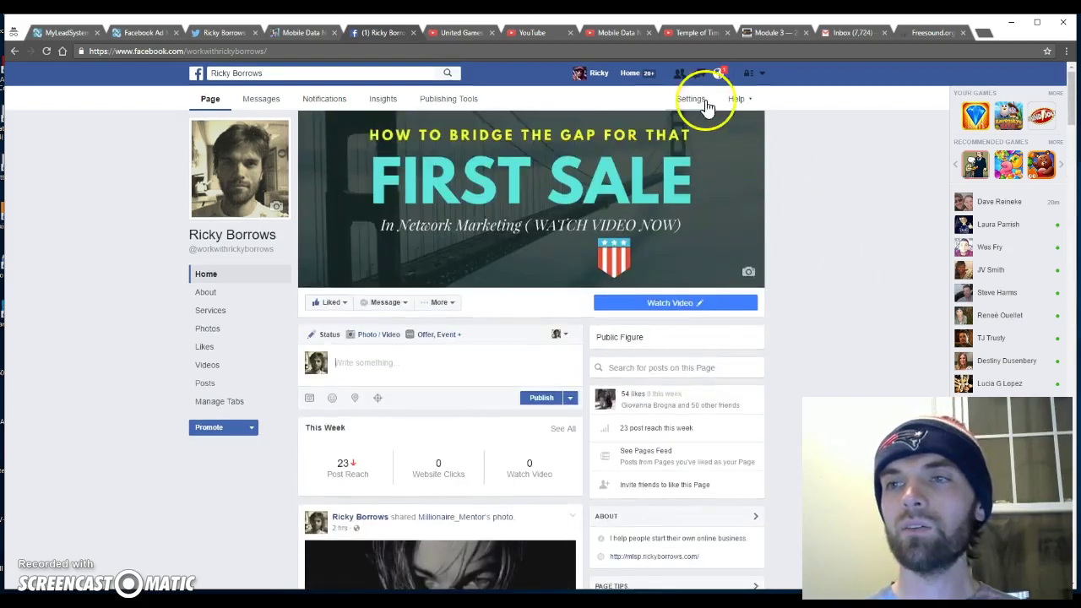
left_click(718, 73)
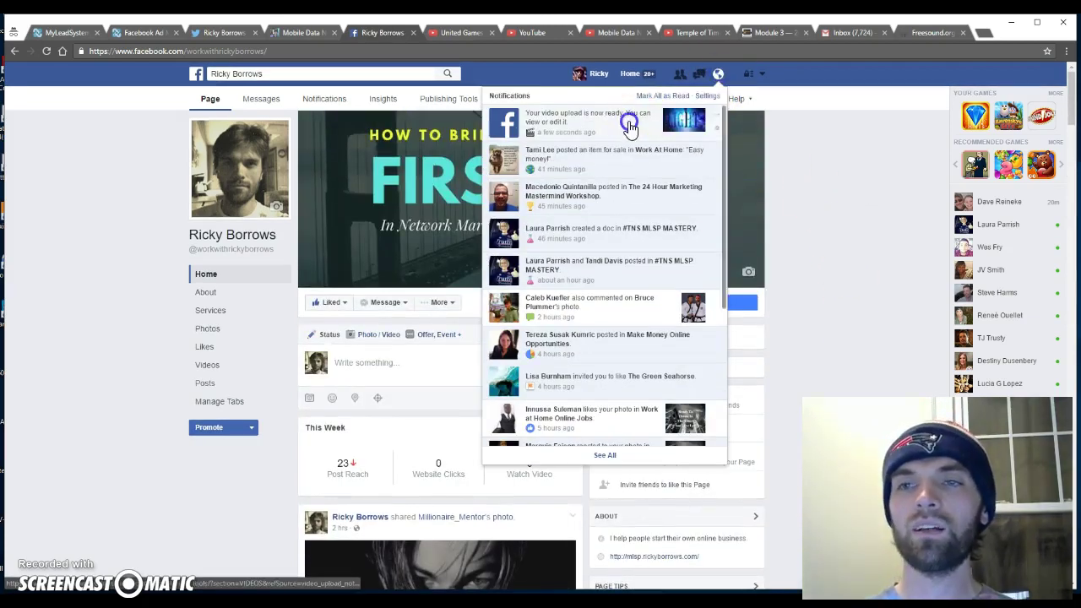
left_click(629, 125)
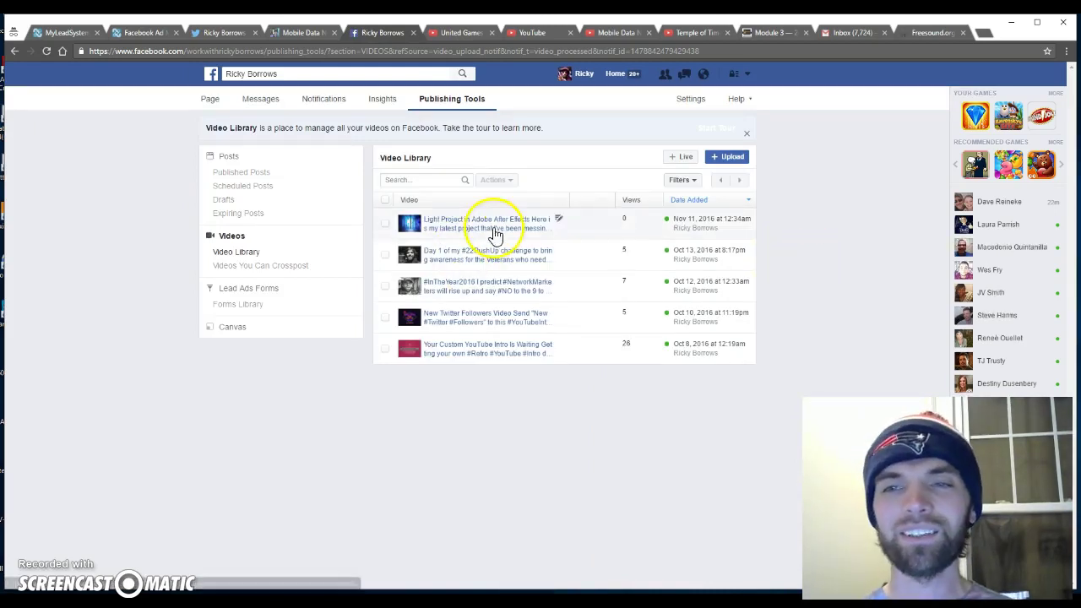
View the Light Project video's details in Video Library, then close them to return to the Page
left_click(473, 228)
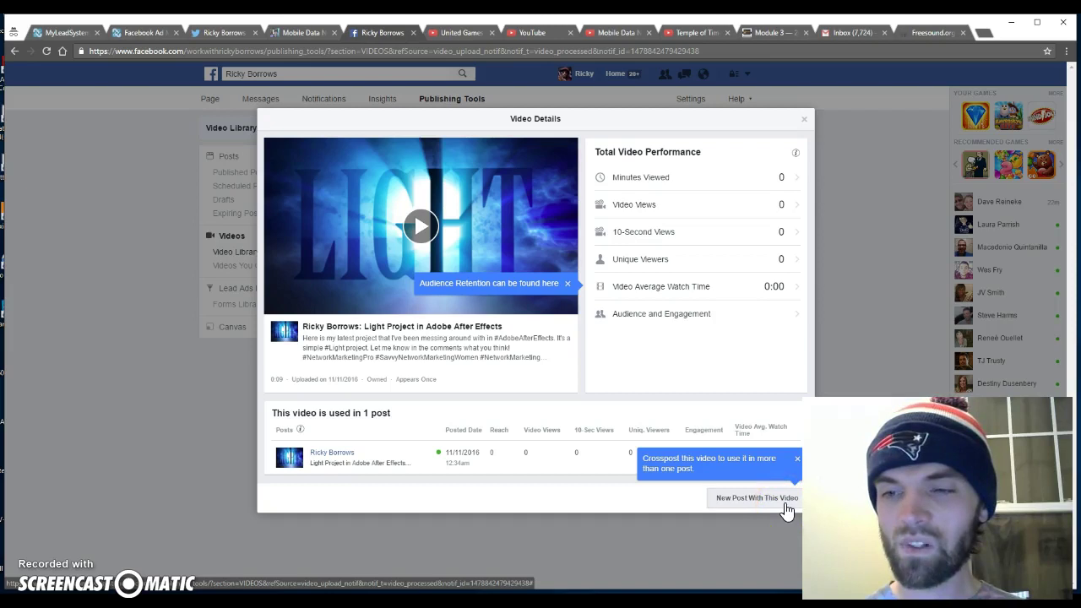
left_click(364, 551)
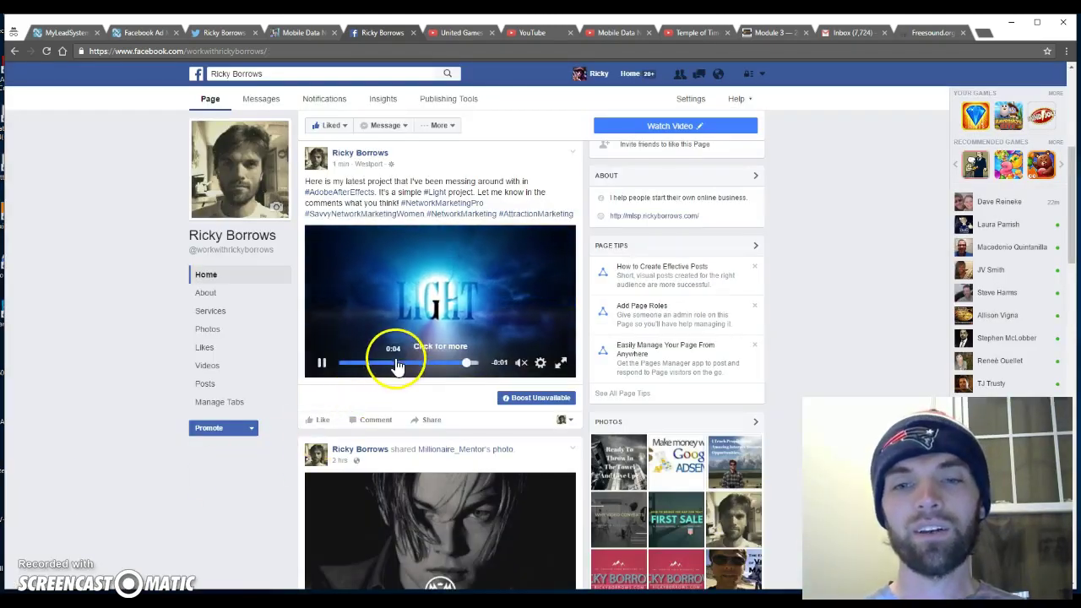
Unmute and pause the Light Project video, then open the Page's Promote options
left_click(524, 364)
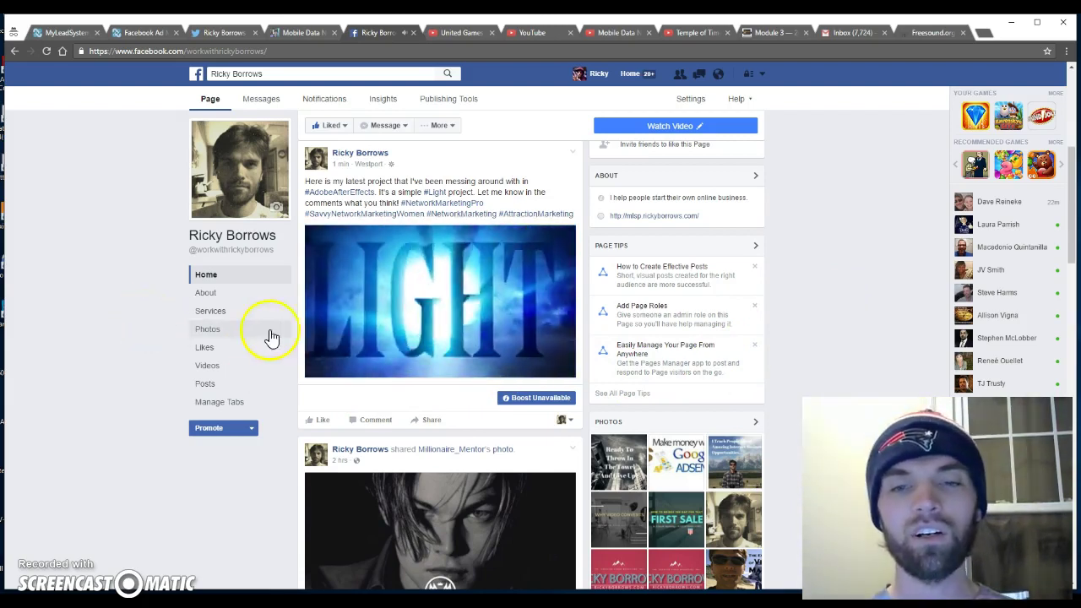
left_click(320, 365)
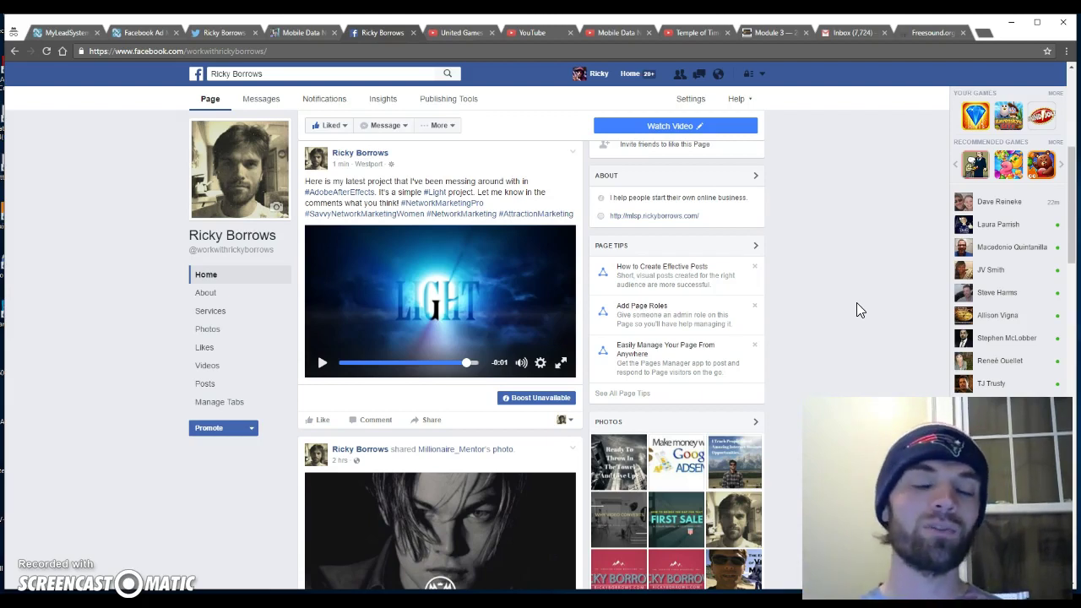
left_click(201, 424)
left_click(541, 519)
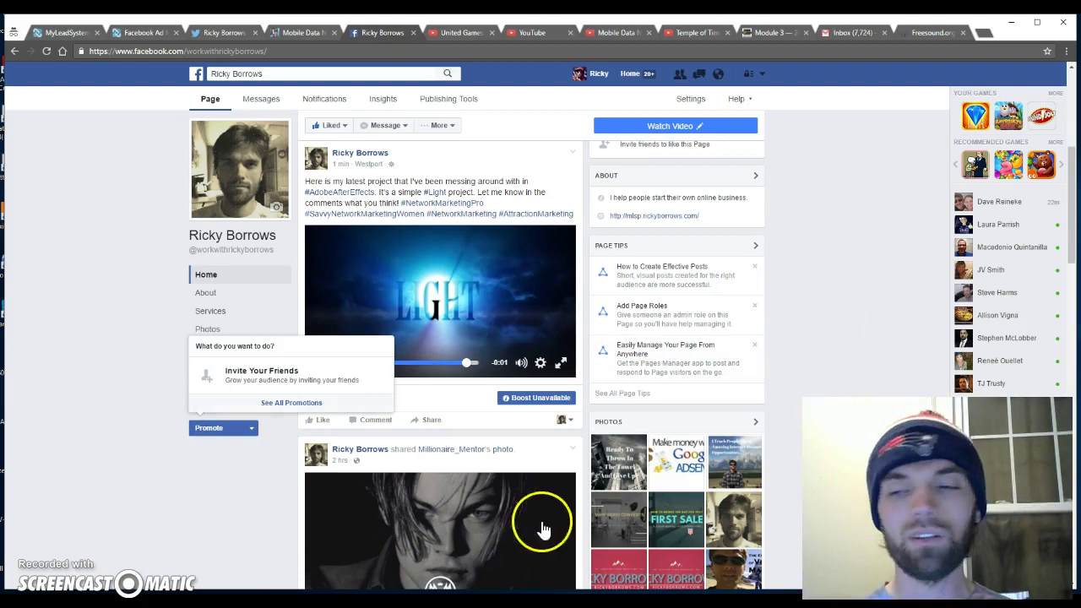